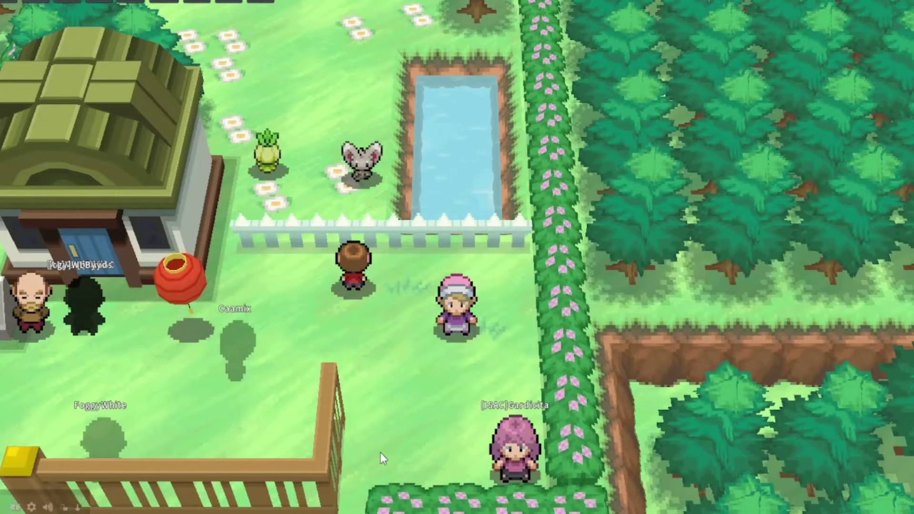
Step: Walk the character to the old man beside the day care's stone sign and talk to him
key(Up)
key(Down)
key(Left)
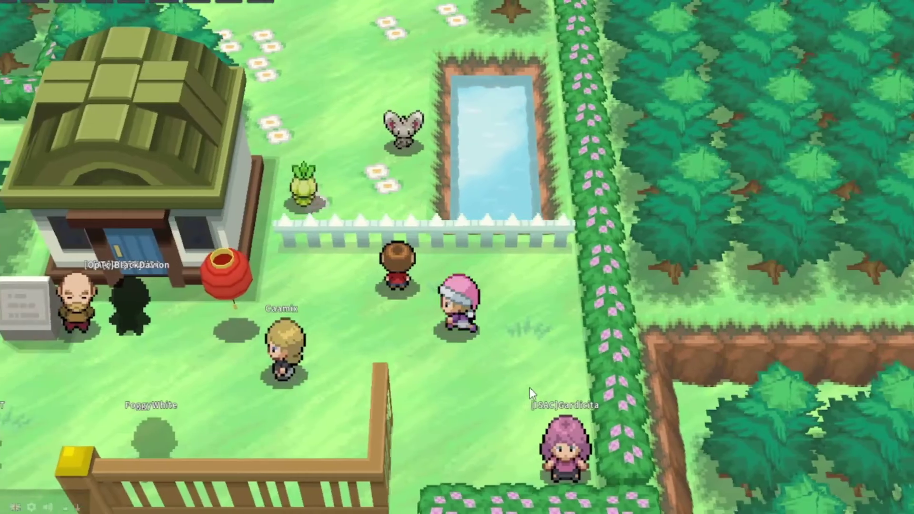
key(Left)
key(Down)
key(Left)
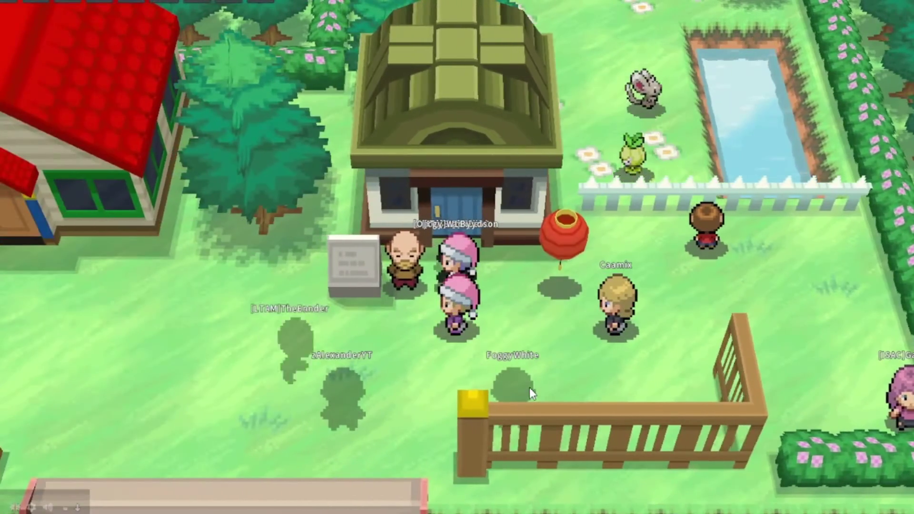
key(Left)
key(Up)
key(z)
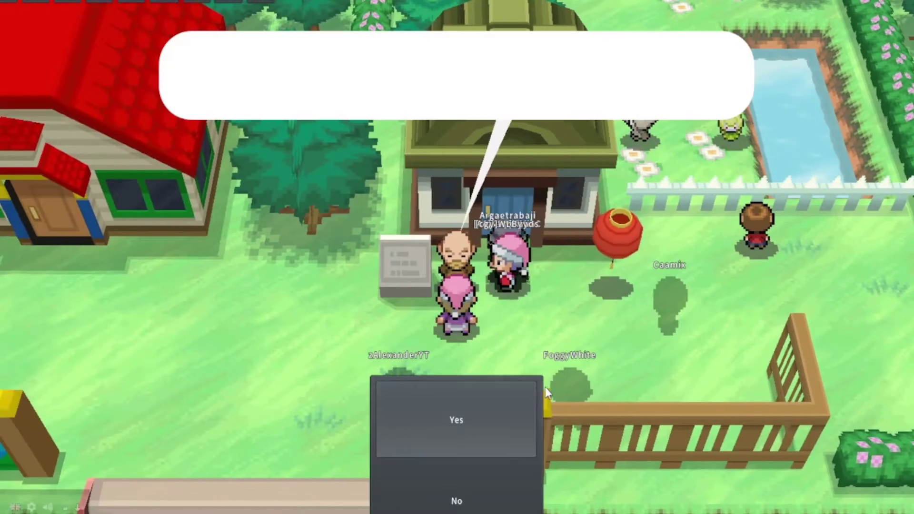
Step: Breed the Gentle female Magikarp holding a Power Band (SP DEF) with the Rash male holding a Power Weight (HP)
key(z)
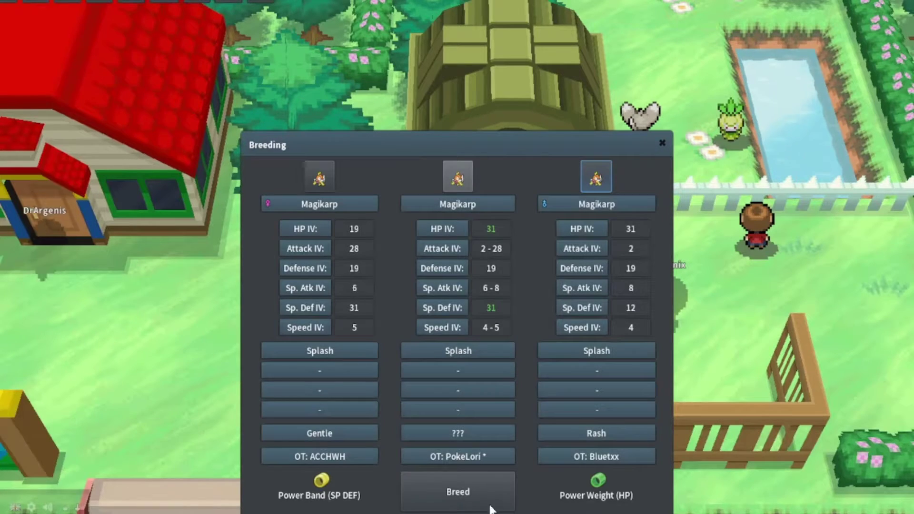
click(458, 492)
click(465, 324)
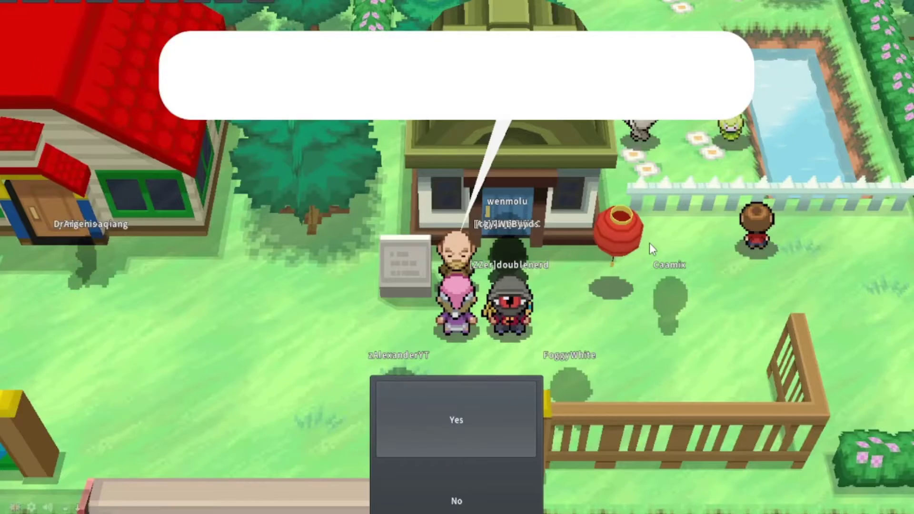
Step: Breed the Naughty female Magikarp holding a Power Band (SP DEF) with the Hardy male holding a Power Weight (HP)
key(z)
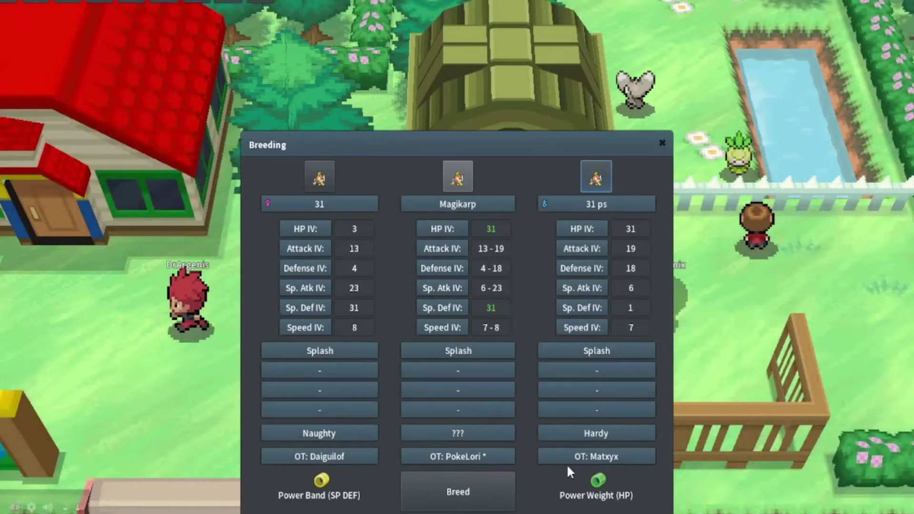
click(458, 491)
click(469, 318)
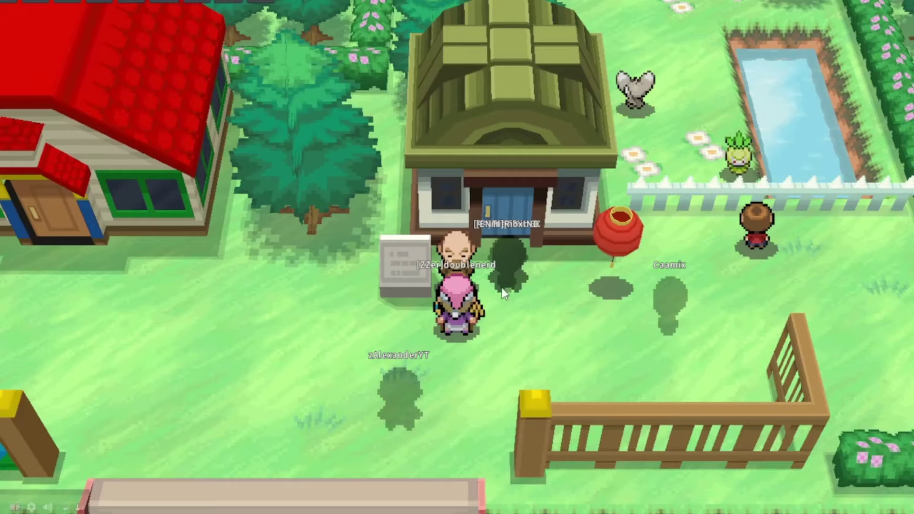
key(z)
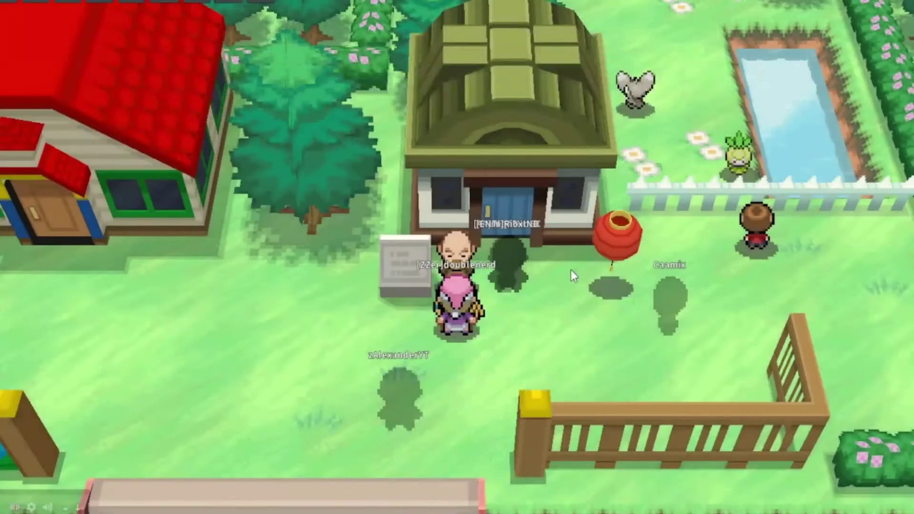
Step: Walk the character away from the day care to the grass between the white fence and the flower hedge
key(Right)
key(Right)
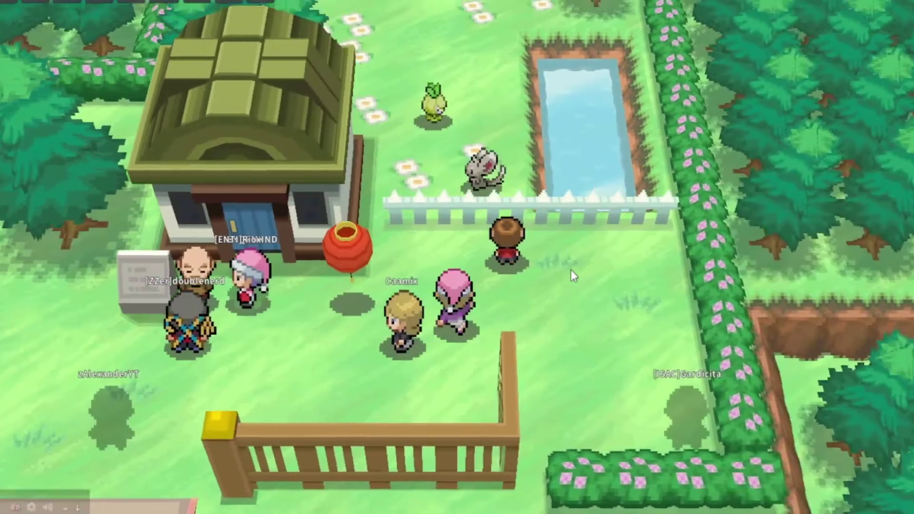
key(Up)
key(Down)
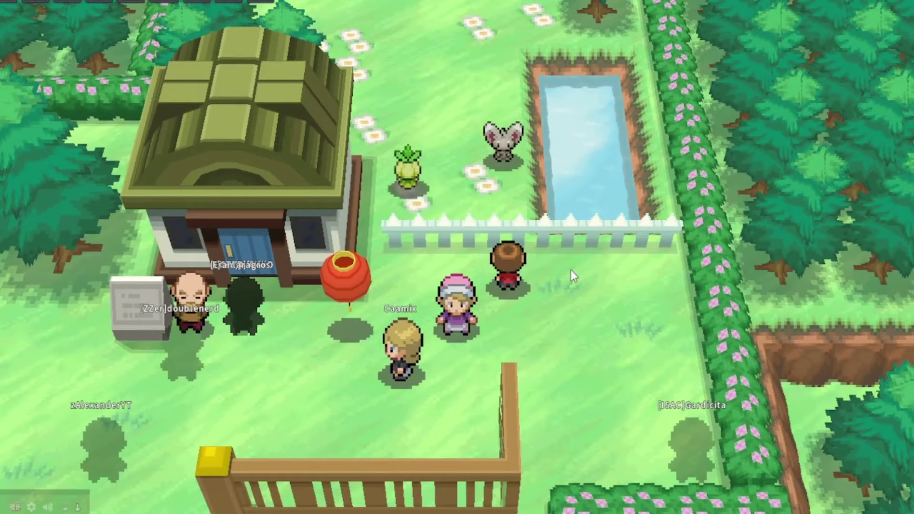
key(Right)
key(Up)
key(Down)
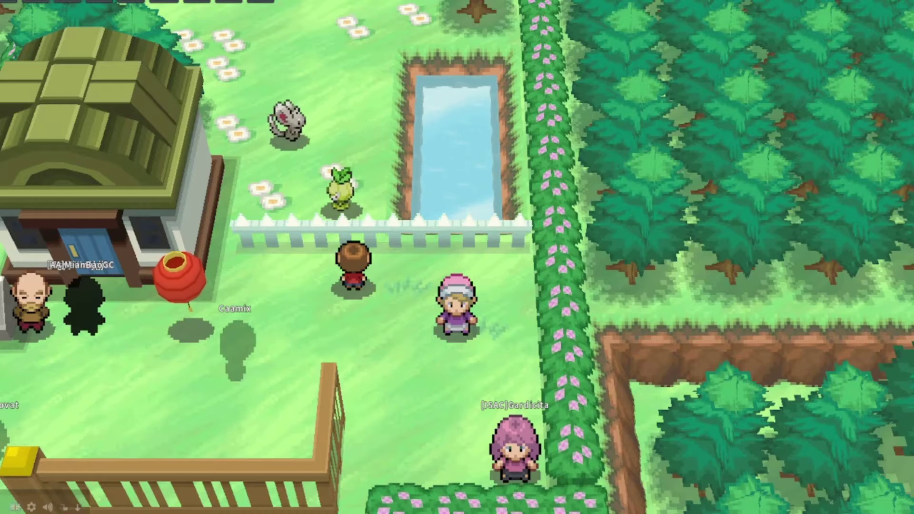
Step: In the web browser, download strings_en_18_02_24.rar through the second English download link of the forum's custom strings post
drag(0, 158, 539, 0)
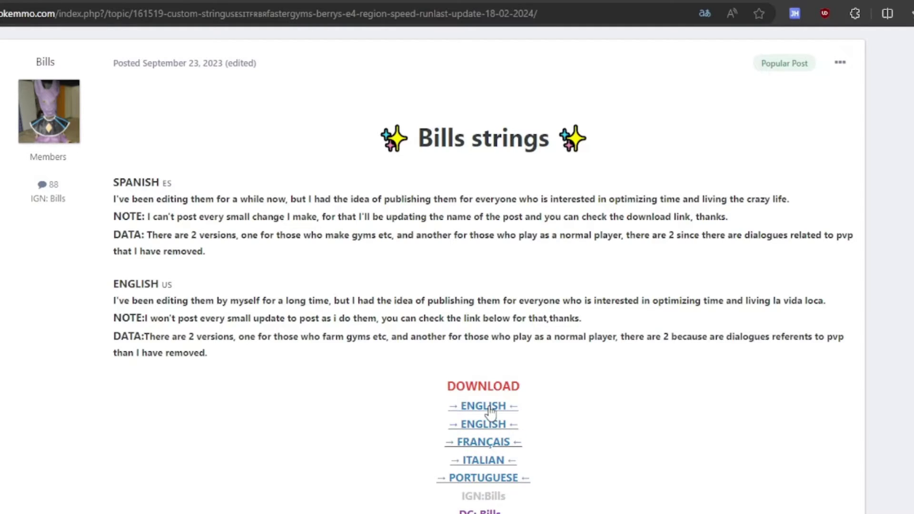
click(491, 428)
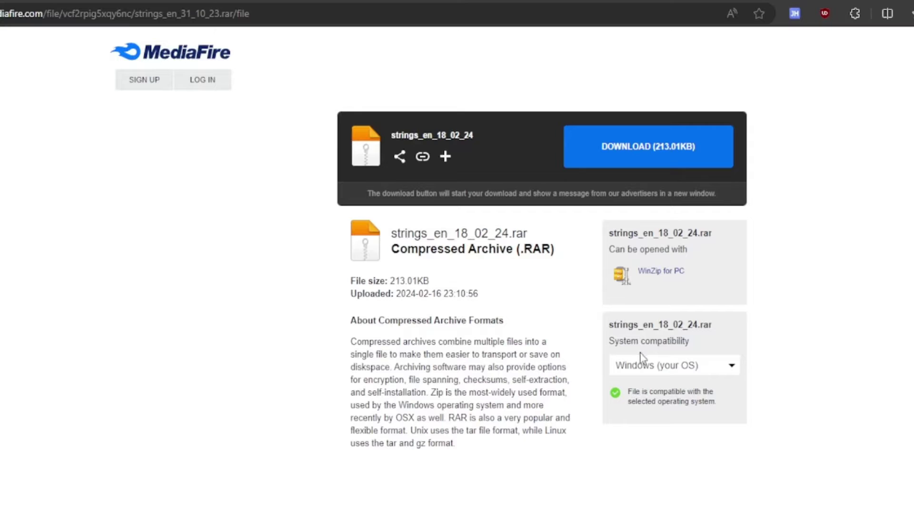
click(654, 157)
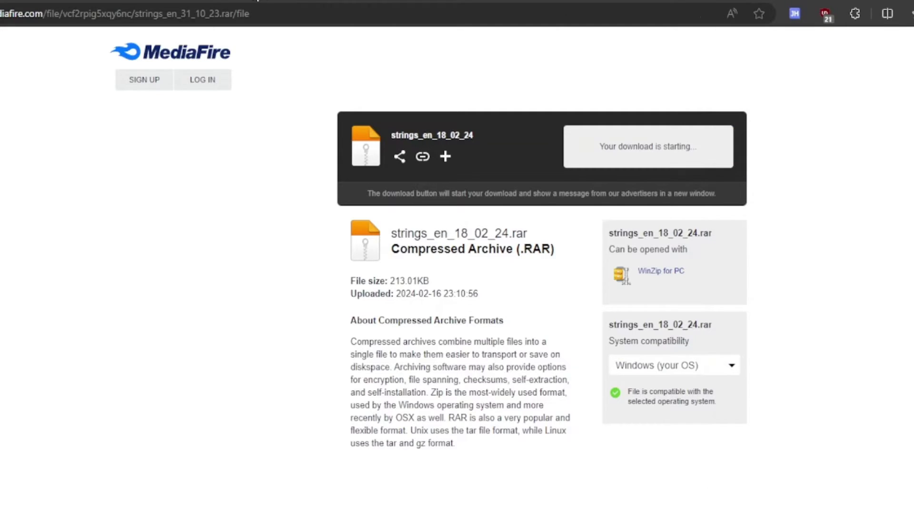
Step: Look up winrar in a new browser tab
key(ctrl+t)
text(winrar)
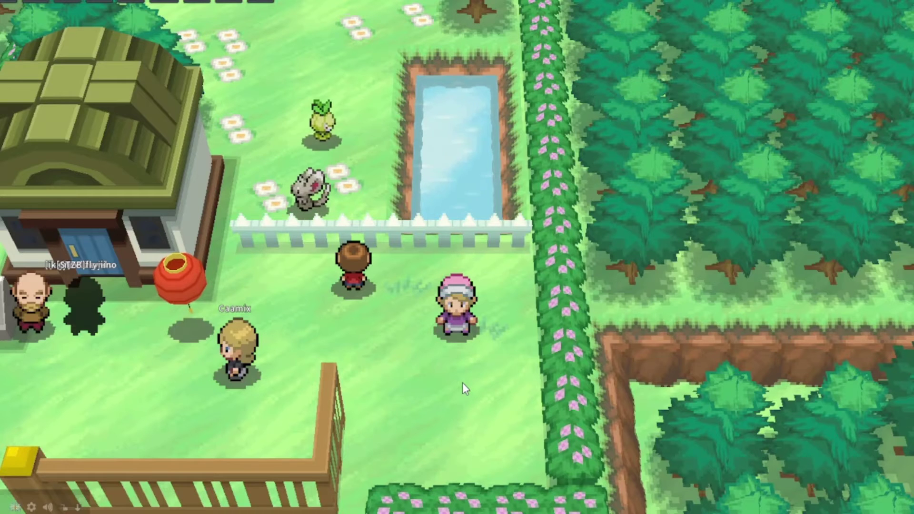
Step: Switch back to PokeMMO and log out of the current character
key(Escape)
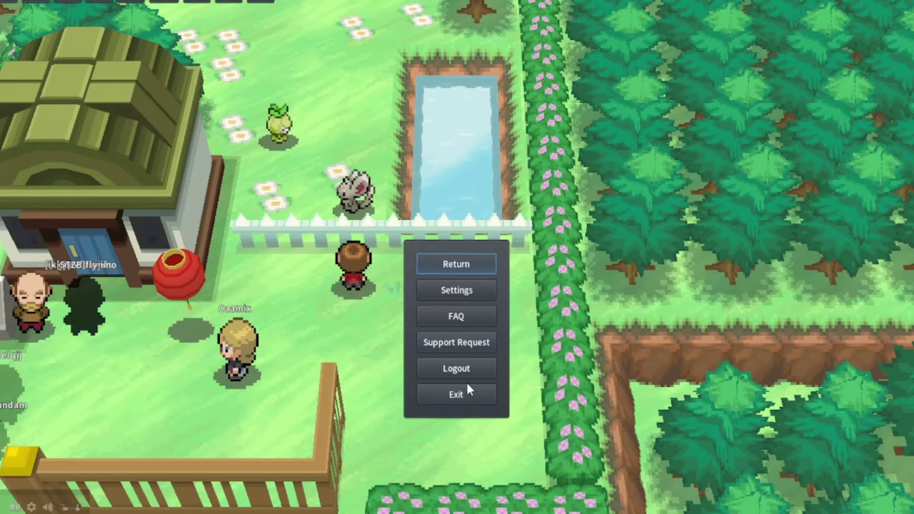
click(476, 371)
click(481, 311)
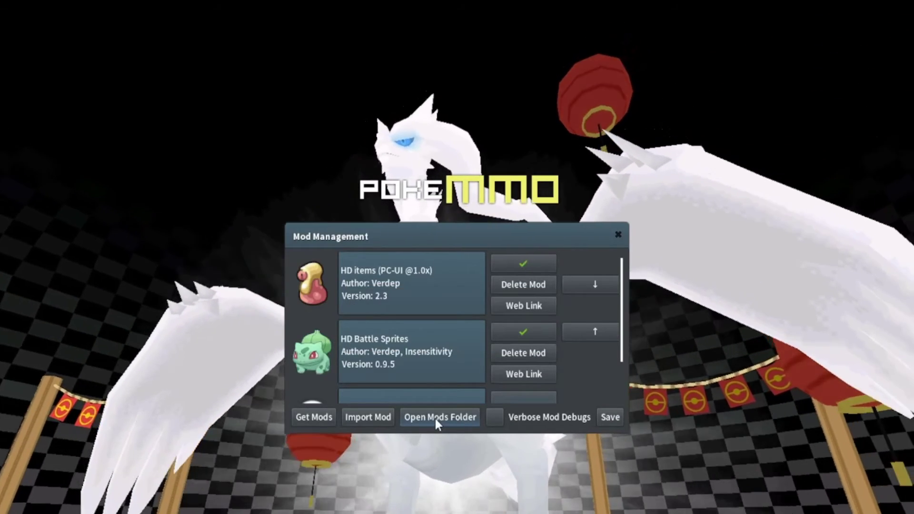
Step: Open the mods folder from Mod Management and navigate to PokeMMO's data\strings folder
click(435, 417)
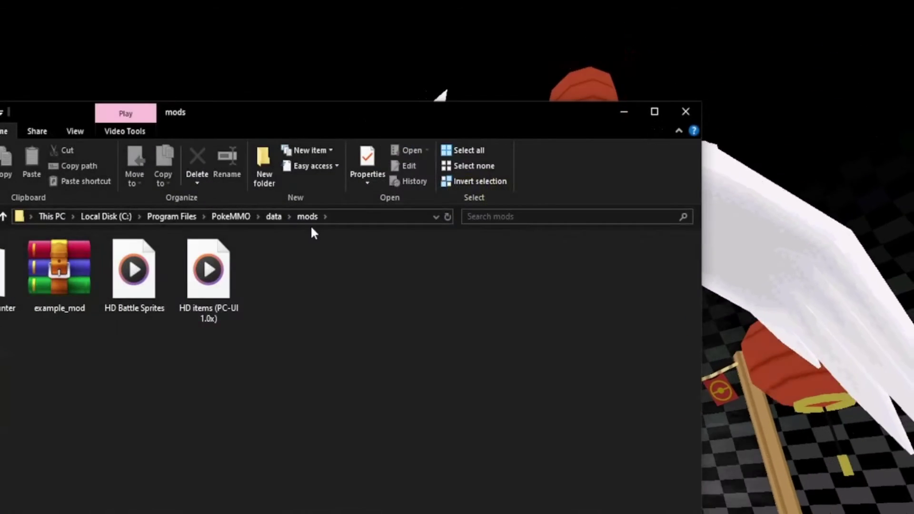
click(274, 217)
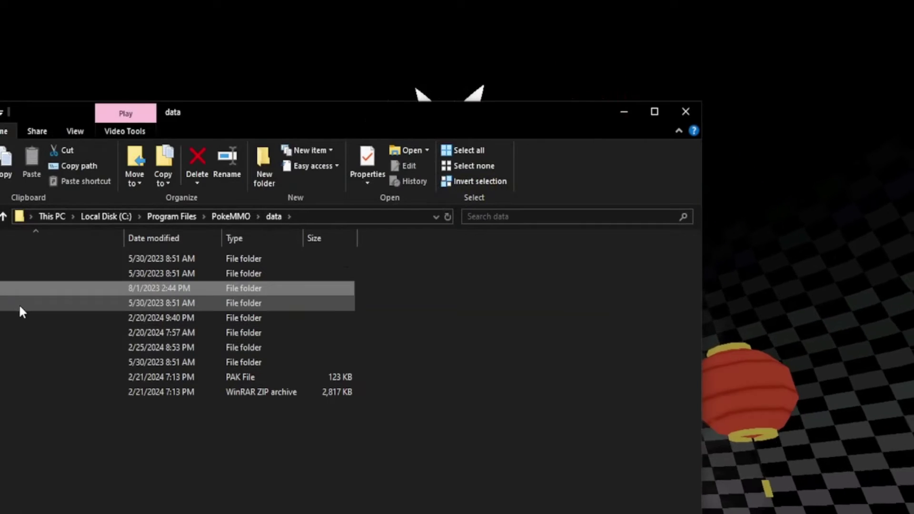
double_click(2, 351)
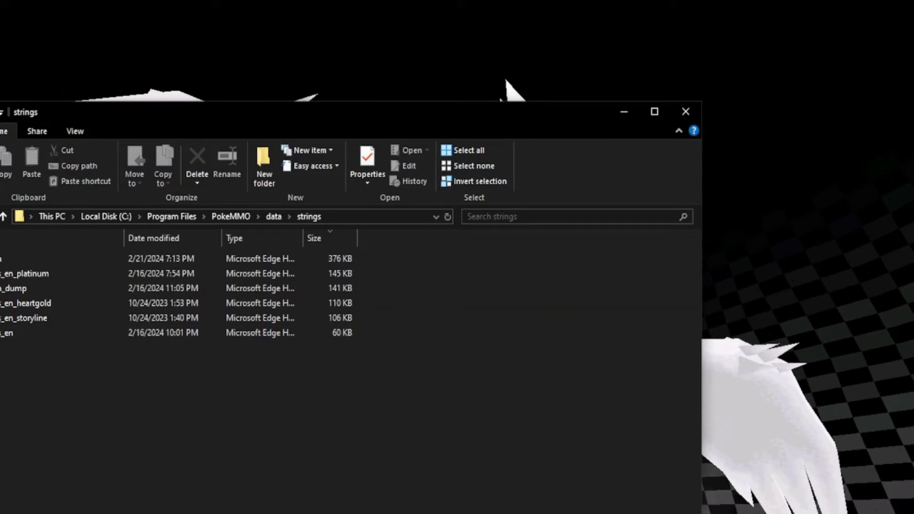
Step: Examine the English string files in the strings folder, repositioning the window so the file names are fully readable
drag(20, 310, 66, 256)
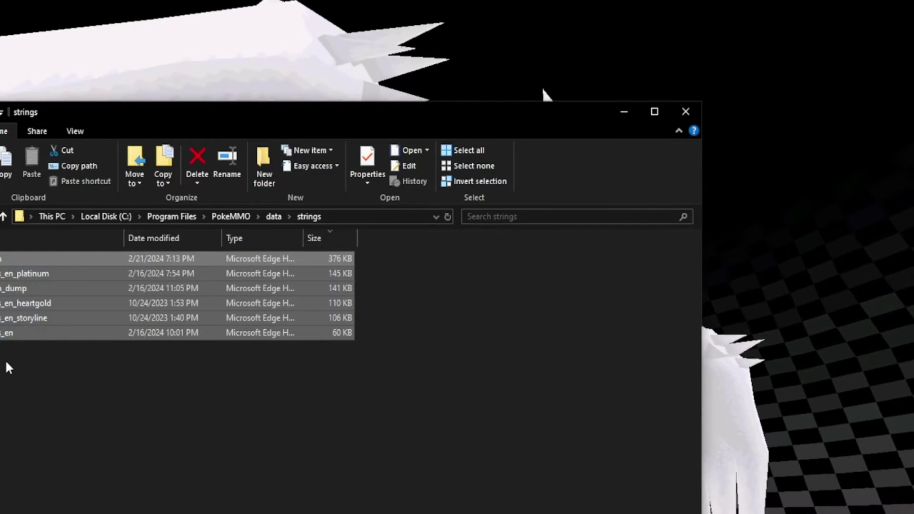
click(5, 364)
drag(12, 342, 67, 261)
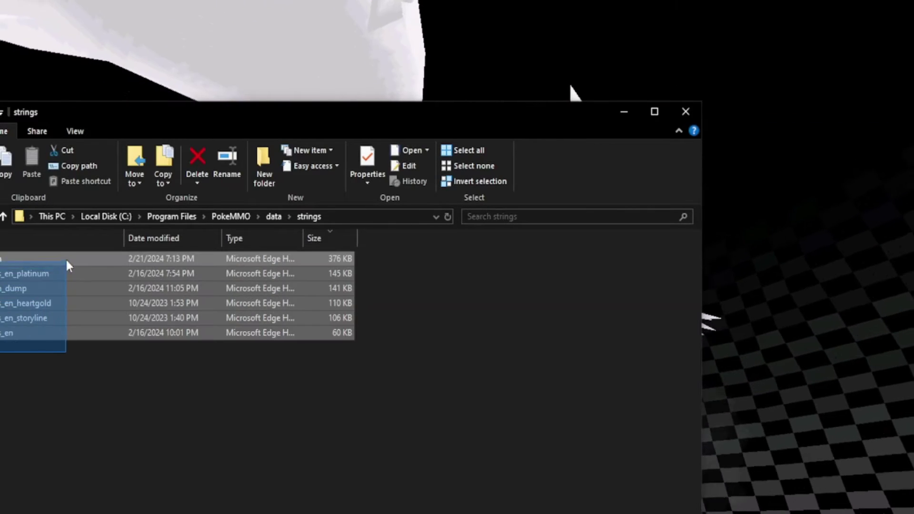
click(4, 370)
drag(304, 122, 493, 97)
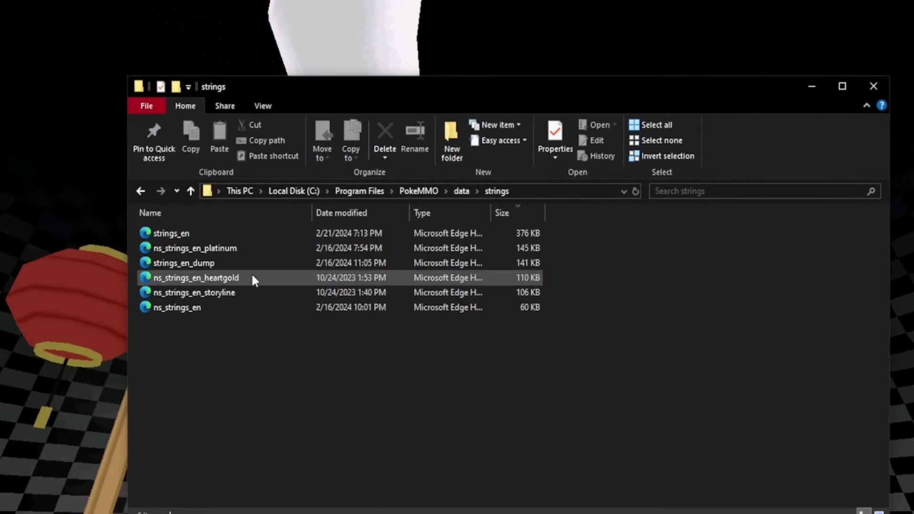
drag(179, 323, 255, 233)
click(253, 244)
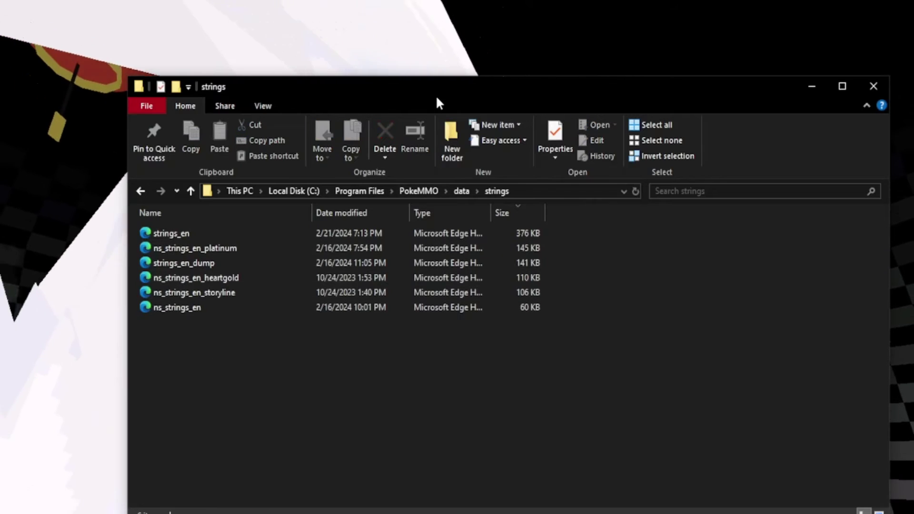
drag(438, 91, 493, 121)
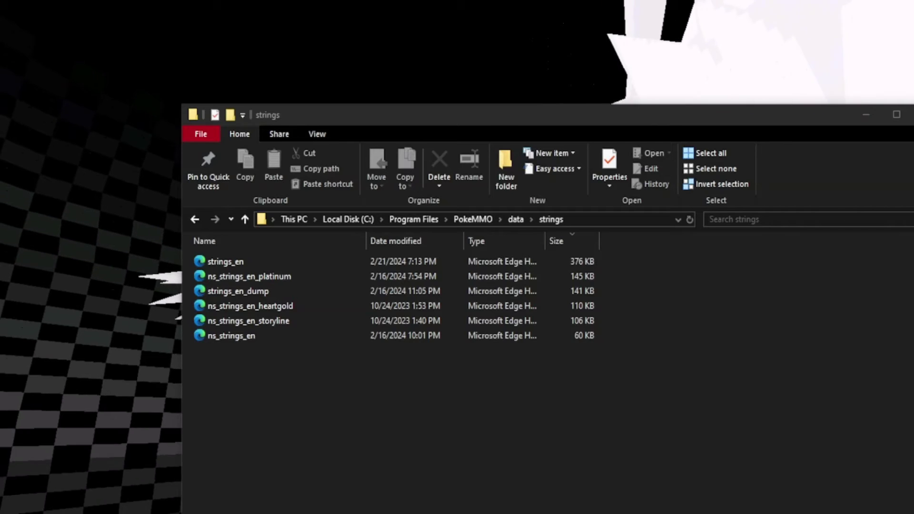
Step: Bring up the strings_en_18_02_24.rar archive in WinRAR and open its PC folder's 2.Option PVP subfolder
drag(0, 120, 453, 91)
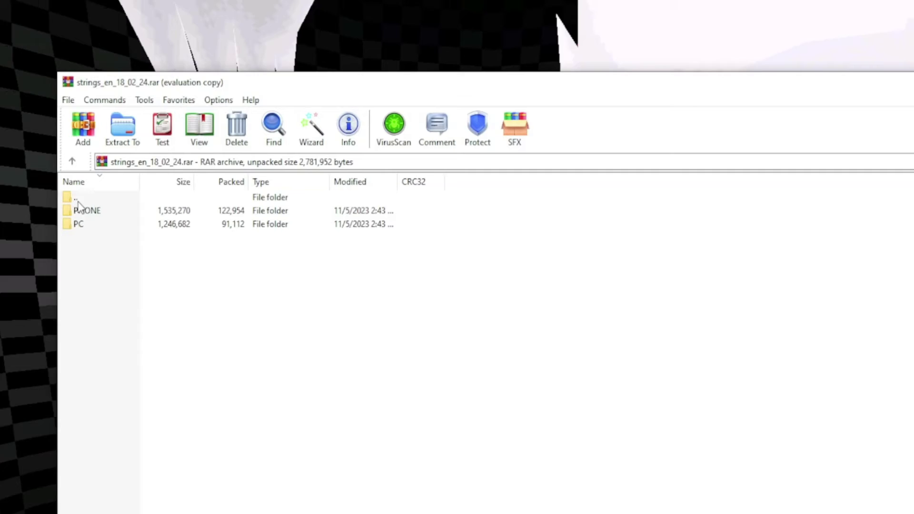
double_click(99, 225)
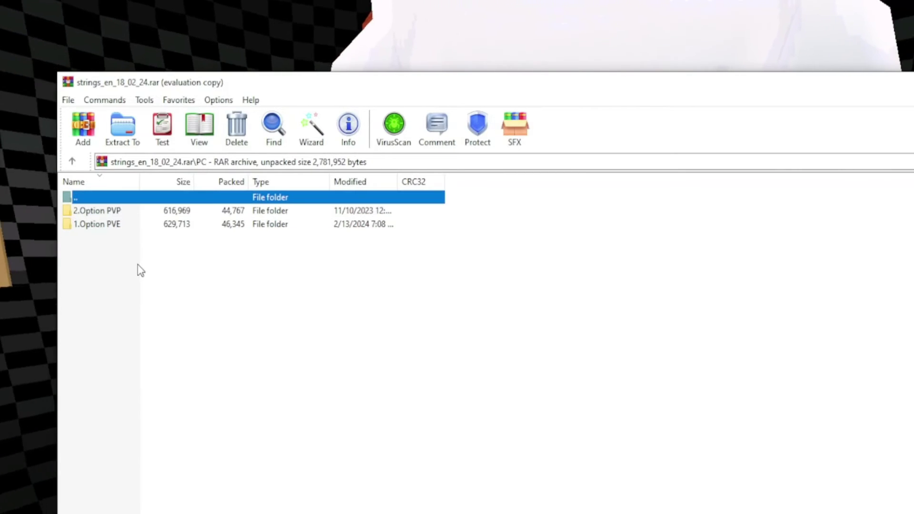
click(127, 213)
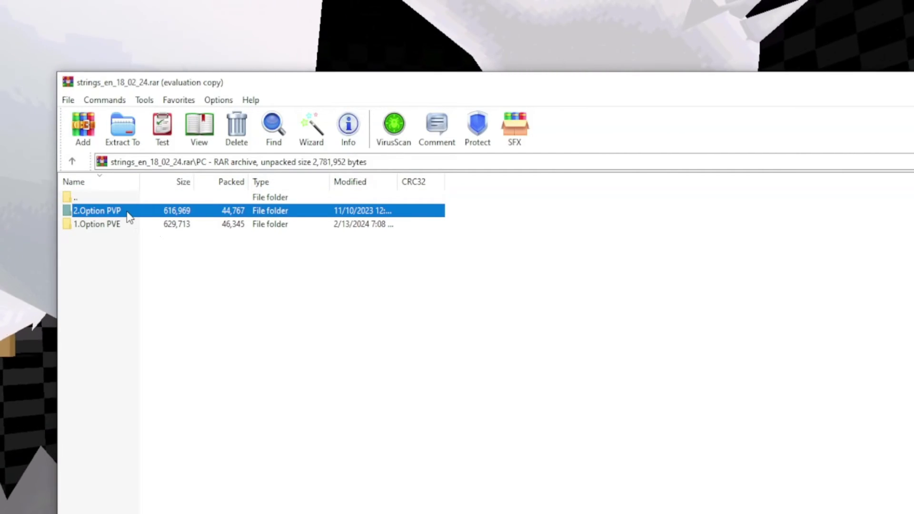
double_click(128, 215)
Step: Select the five string files in the 2.Option PVP folder, leaving out multi_language_en.xml
drag(97, 291, 151, 228)
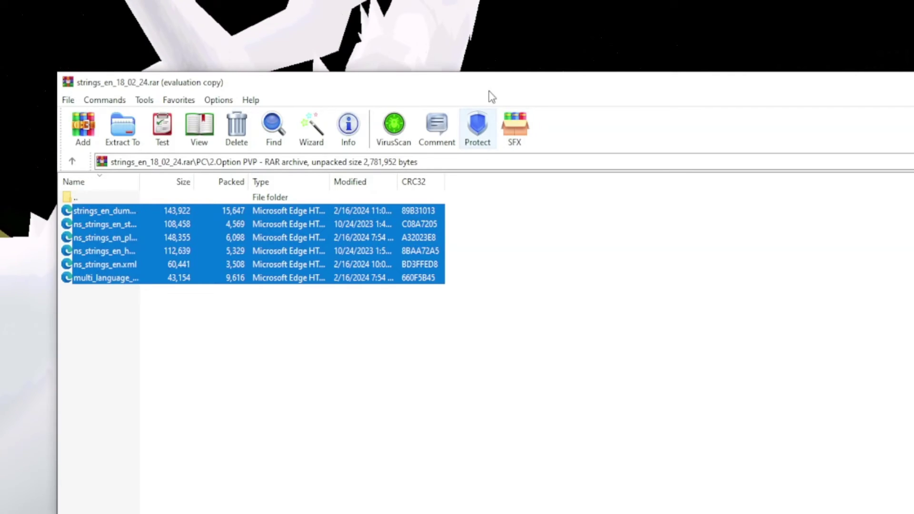
click(110, 289)
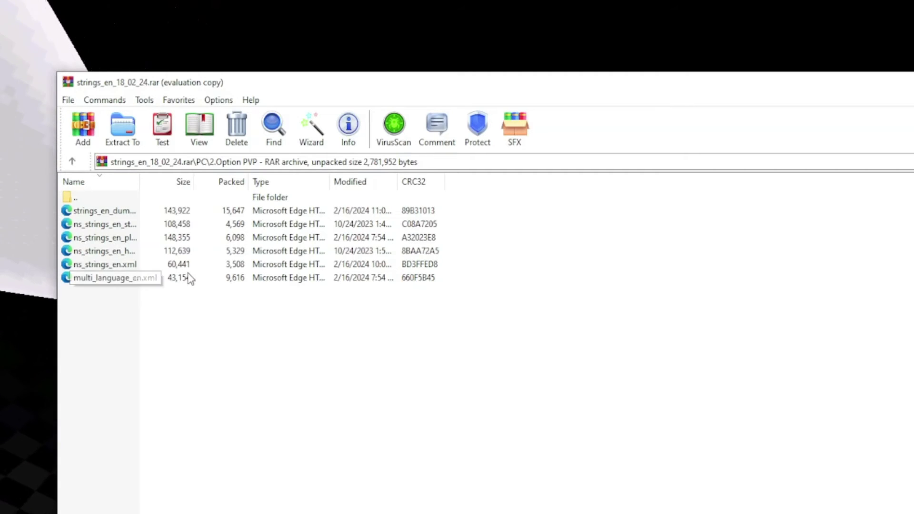
drag(455, 262, 182, 209)
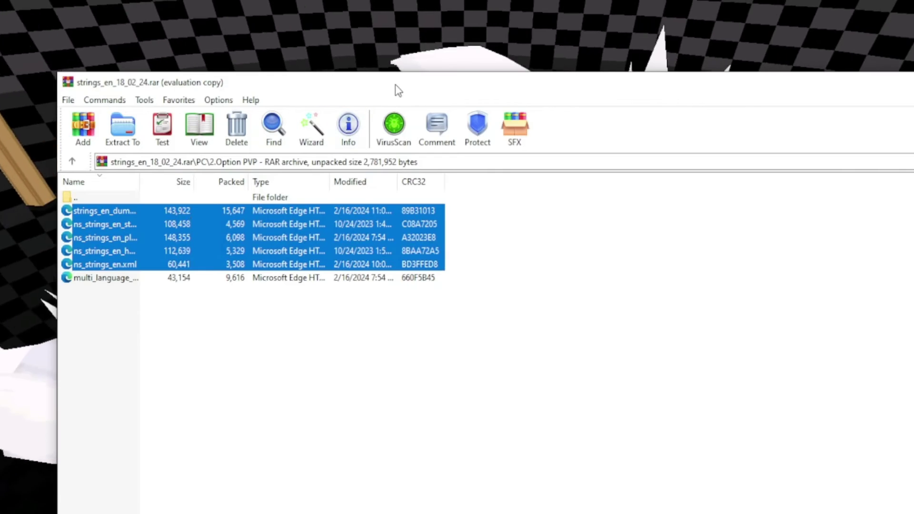
Step: Arrange the archive beside the strings folder and try to move the five selected files into that folder
drag(395, 84, 0, 80)
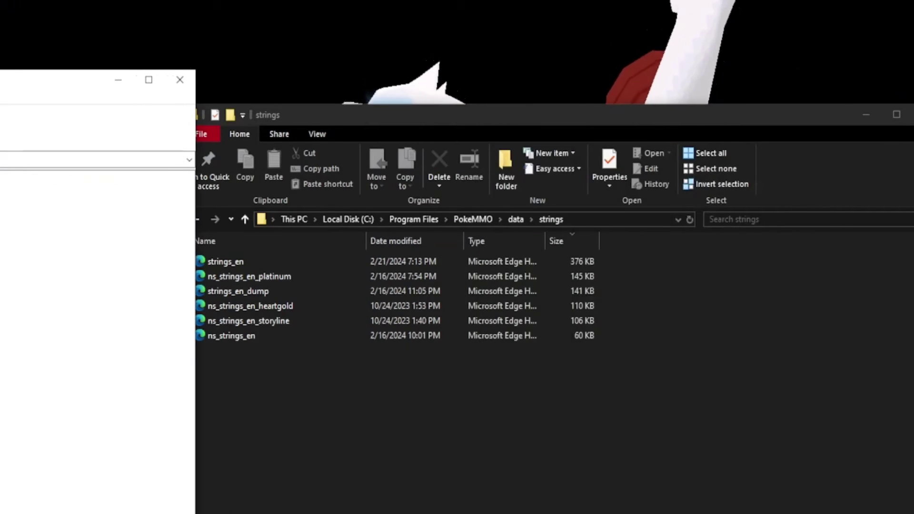
drag(421, 112, 618, 109)
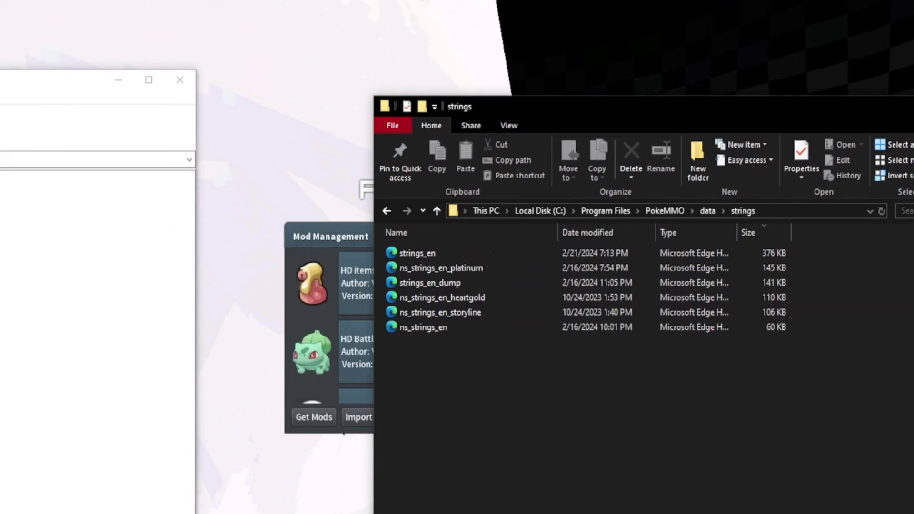
drag(0, 84, 49, 83)
drag(0, 209, 619, 391)
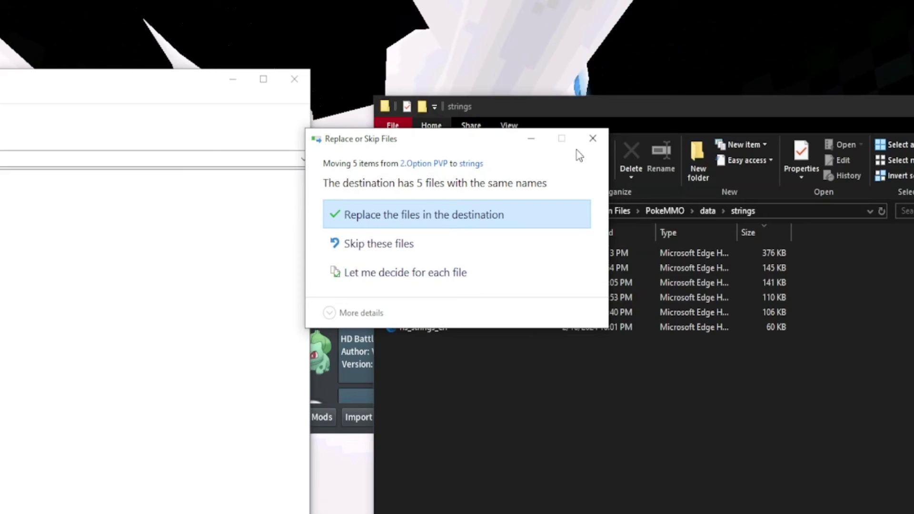
click(593, 139)
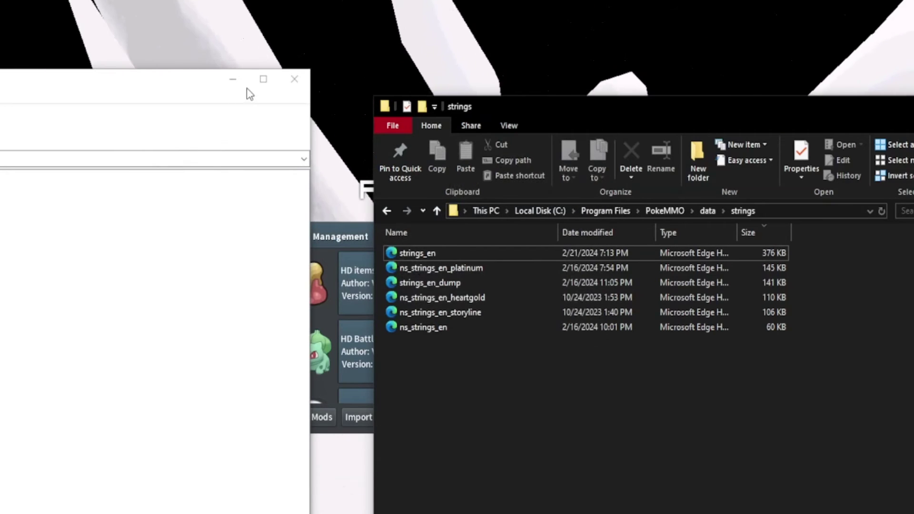
Step: Close the WinRAR archive window and the strings folder window
click(296, 80)
drag(698, 101, 495, 67)
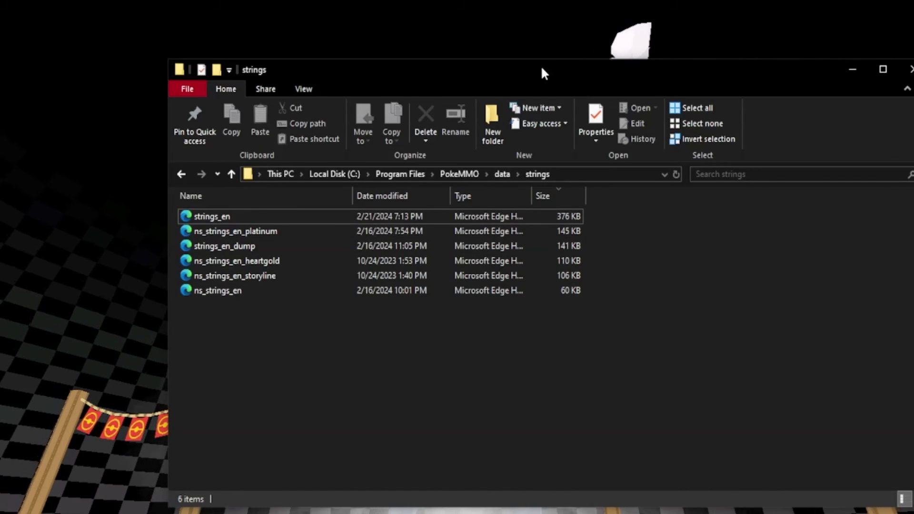
drag(543, 68, 557, 114)
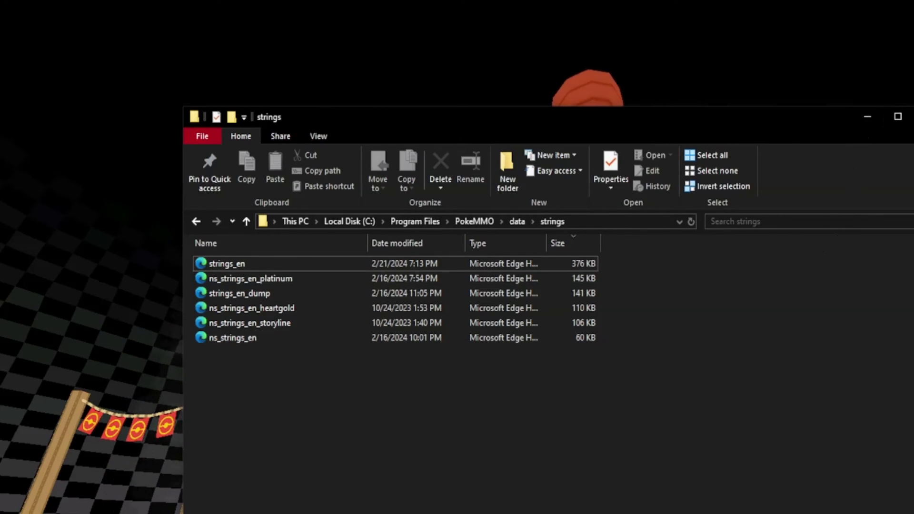
click(913, 116)
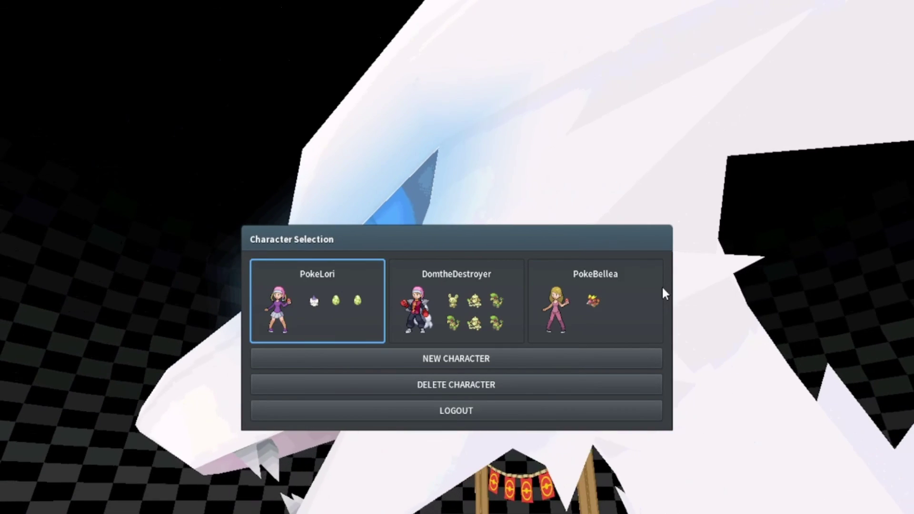
Step: Enter the game with the first character in the character selection
click(383, 303)
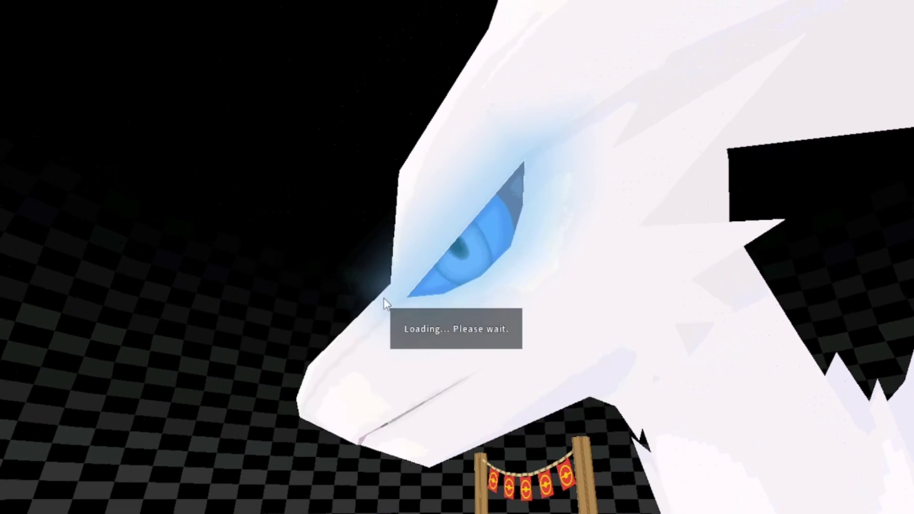